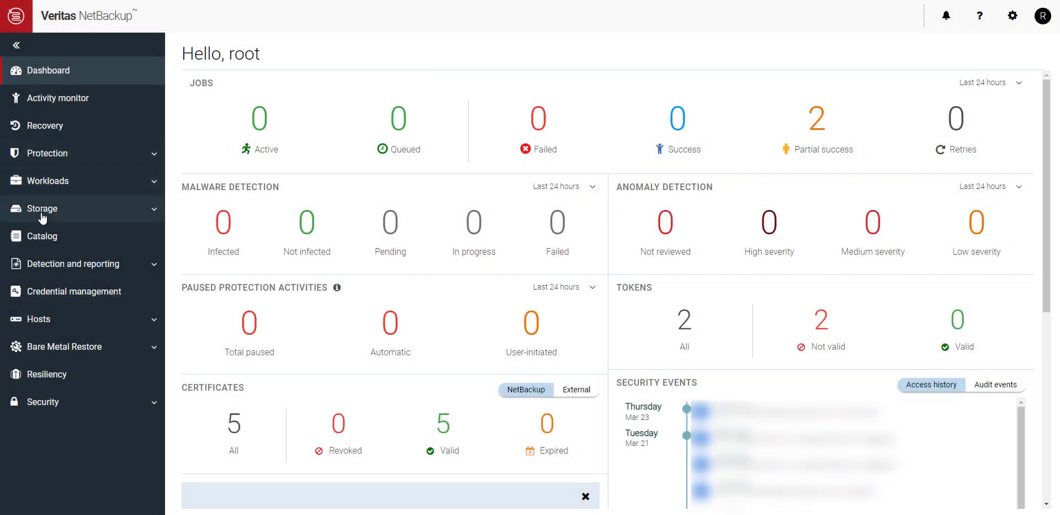
Show the Disk pools list under Storage configuration, with its five existing MSDP pools.
left_click(43, 209)
left_click(62, 240)
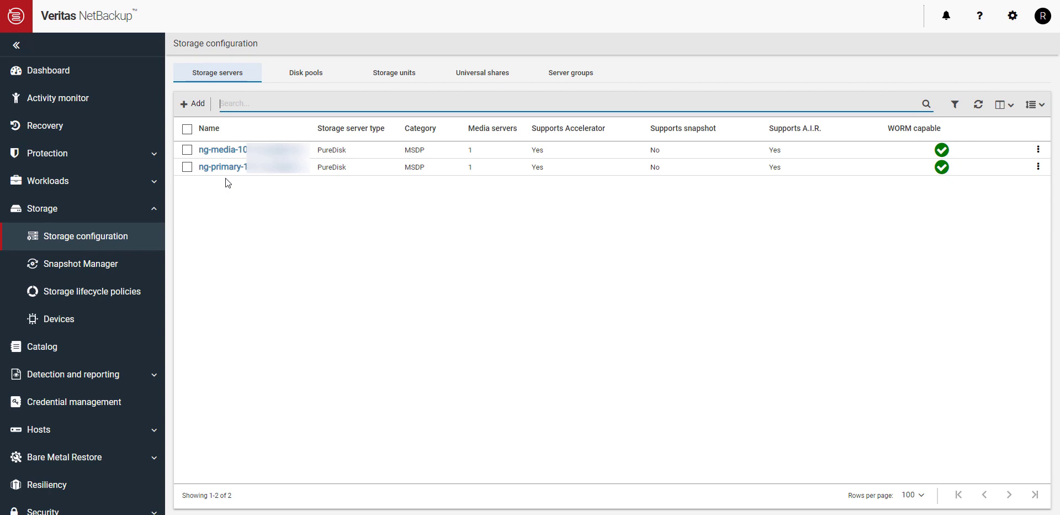
left_click(307, 76)
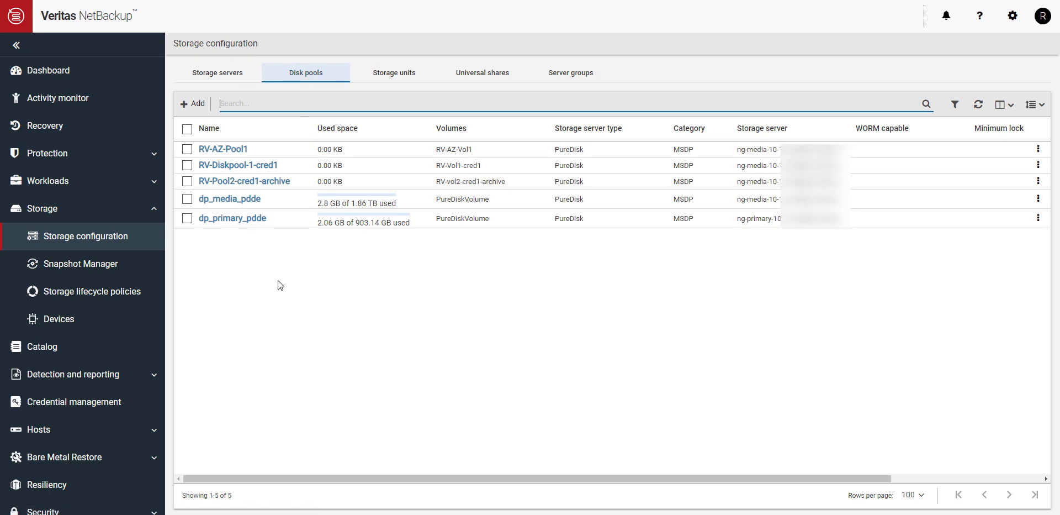
Start a new disk pool on the ng-media storage server, named RV-Pool1-AWS1.
left_click(195, 104)
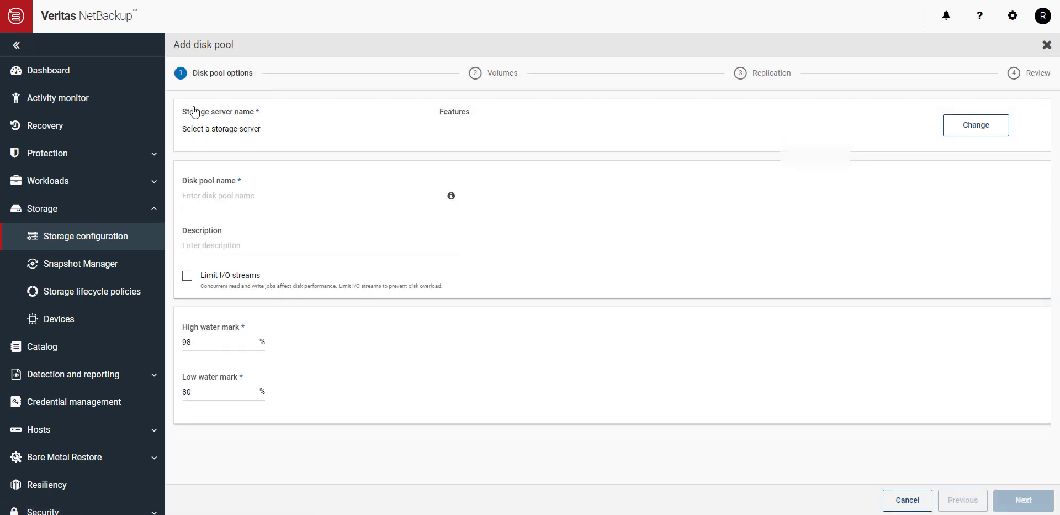
left_click(957, 130)
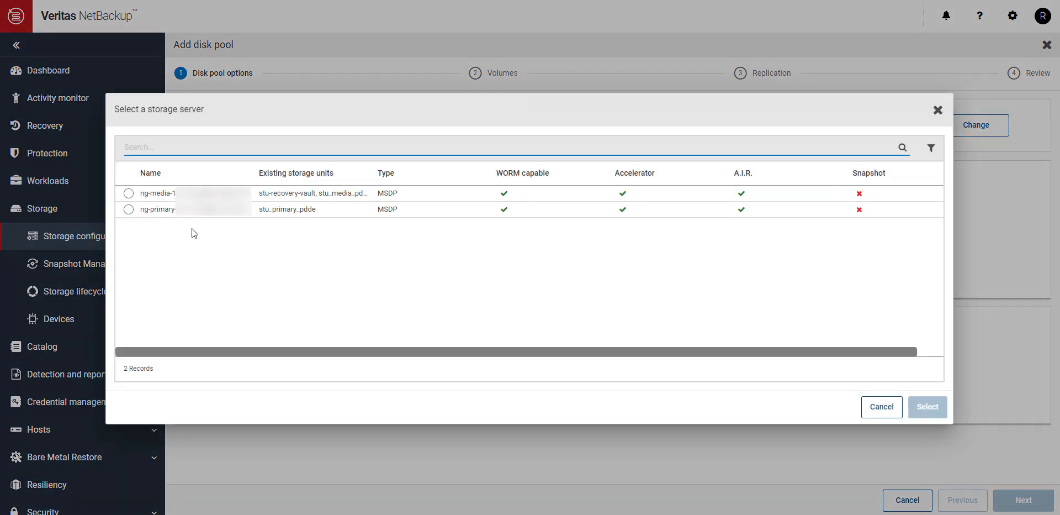
left_click(129, 194)
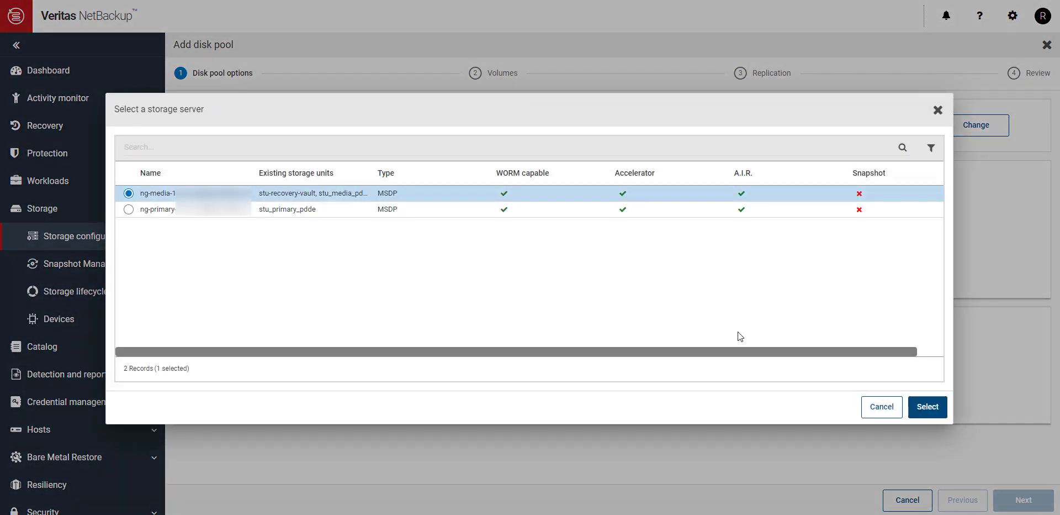
left_click(933, 411)
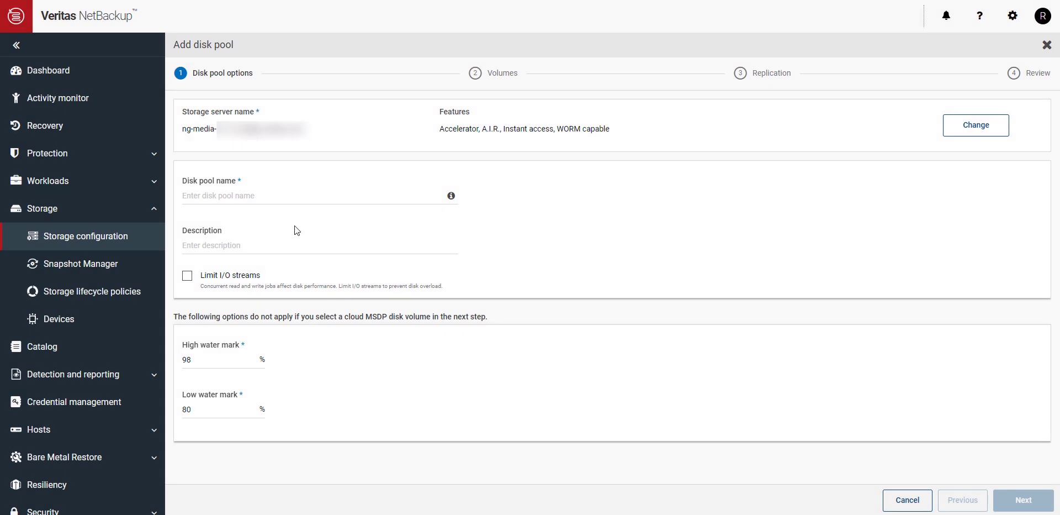
left_click(241, 196)
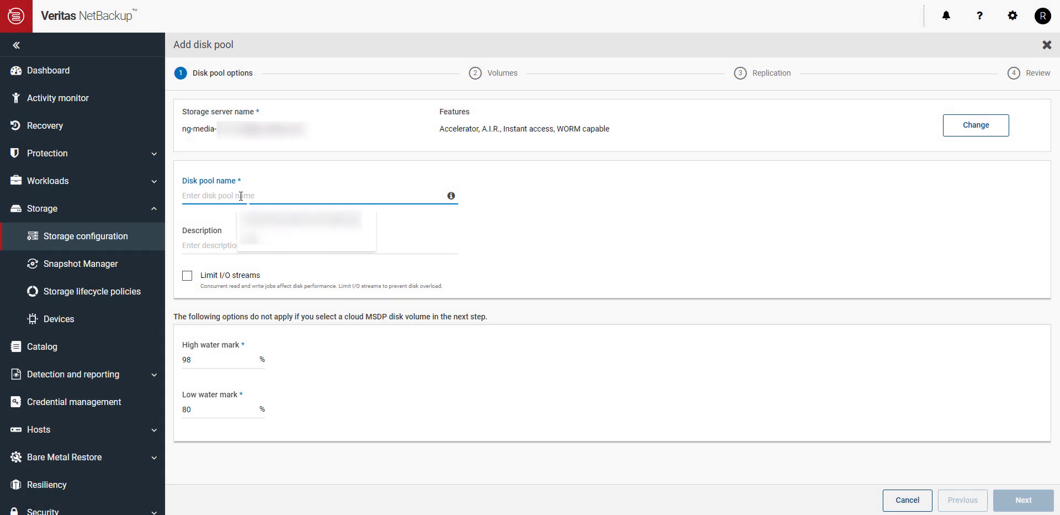
type("RV-Pool1-AWS1")
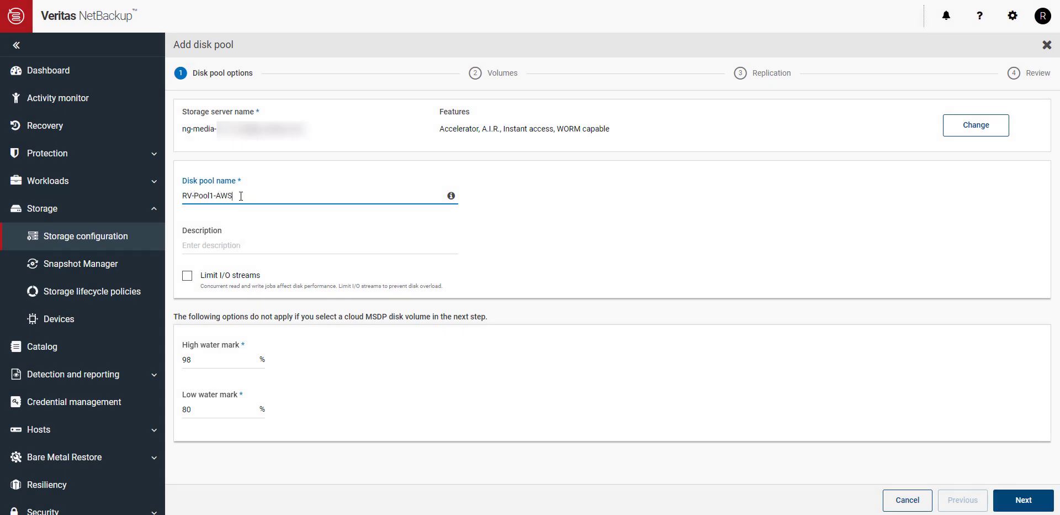
Add a new volume named RV-Vol1-AWS1 for the disk pool.
left_click(1016, 501)
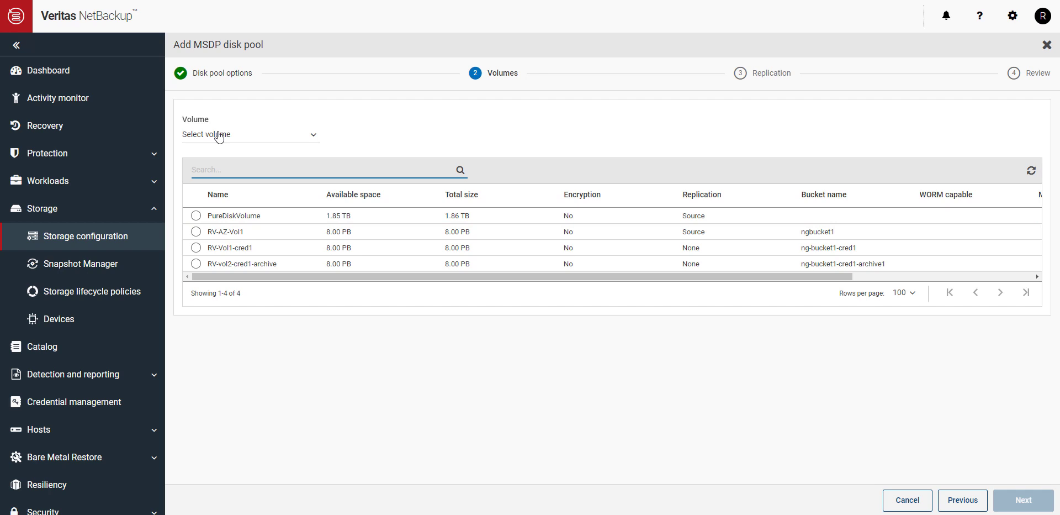
left_click(220, 137)
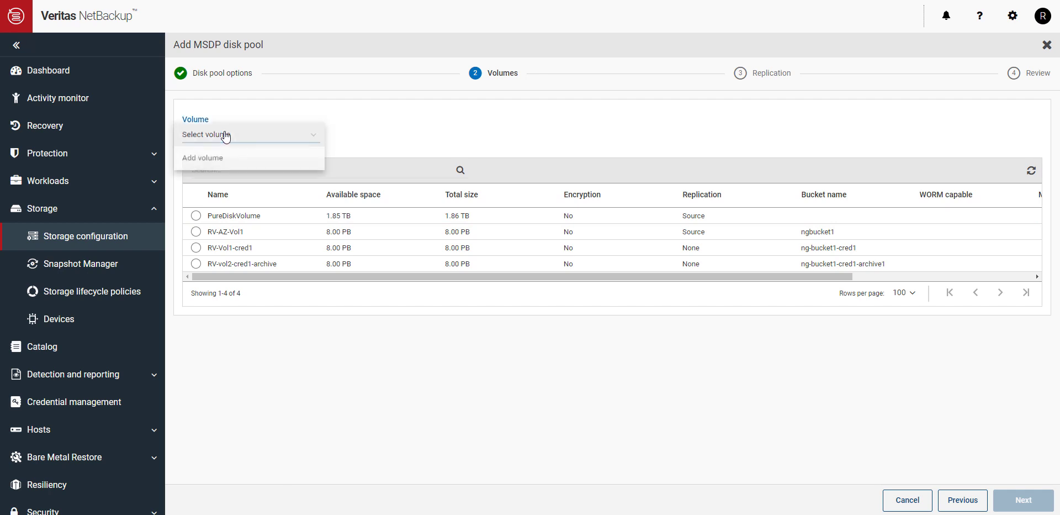
left_click(214, 161)
left_click(214, 161)
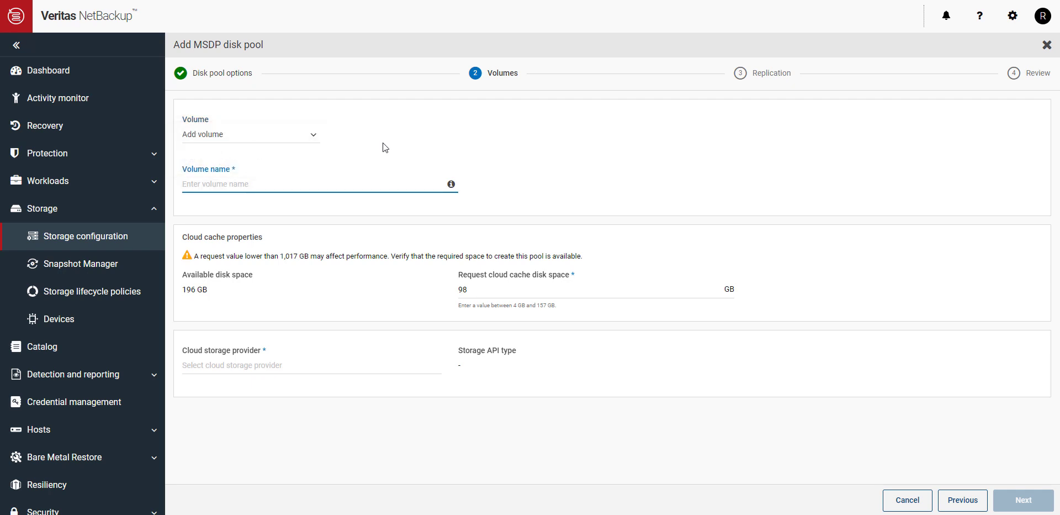
type("RV-Vol1-AWS1")
Choose Veritas Alta Recovery Vault Amazon as the volume's cloud storage provider.
left_click(233, 370)
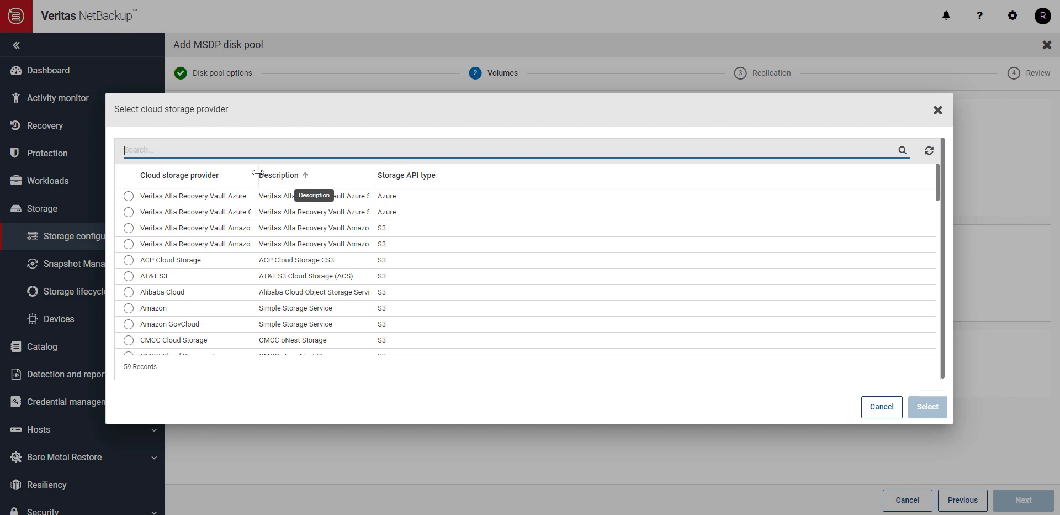
left_click_drag(256, 176, 309, 181)
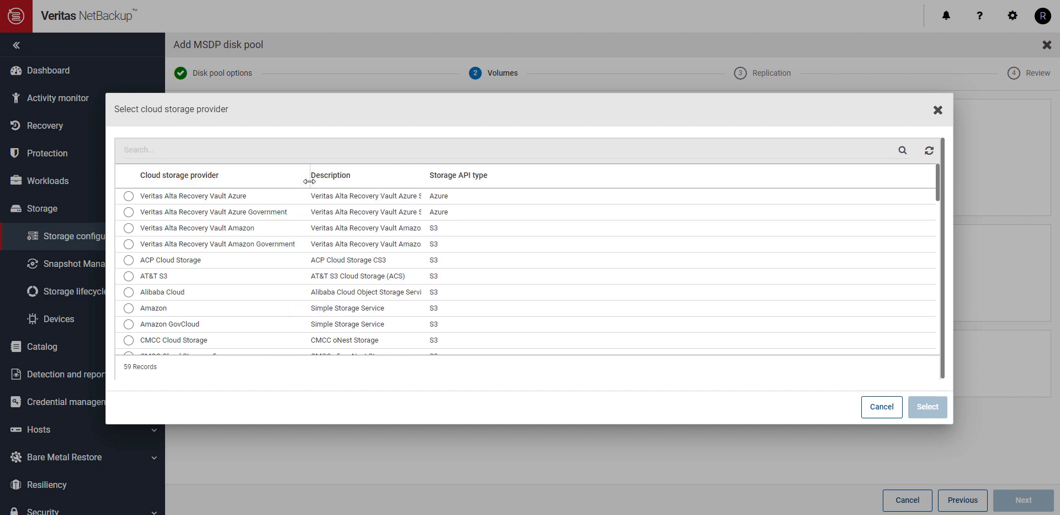
left_click(127, 228)
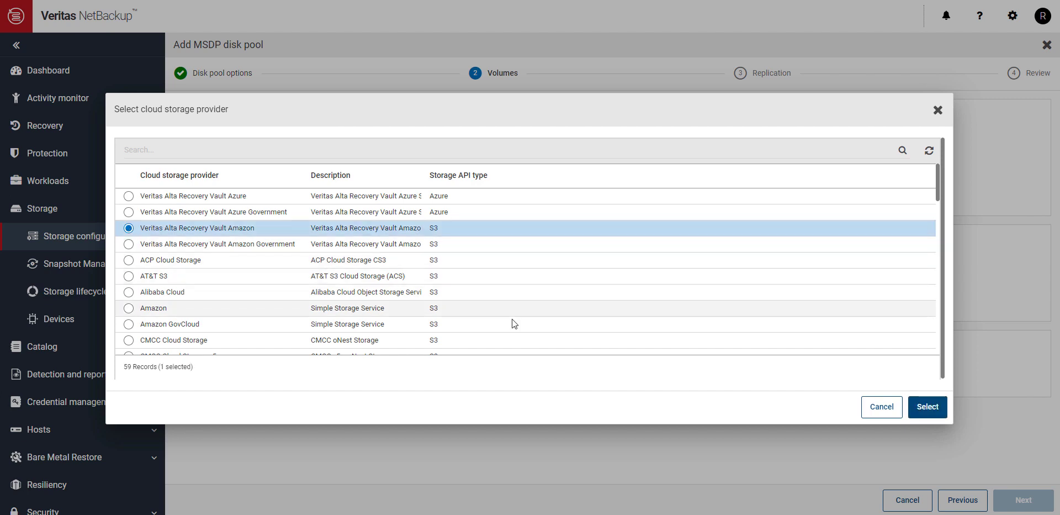
left_click(925, 407)
Keep storage class GLACIER_IR and select the US West (Oregon) region.
scroll(542, 425, "down", 2)
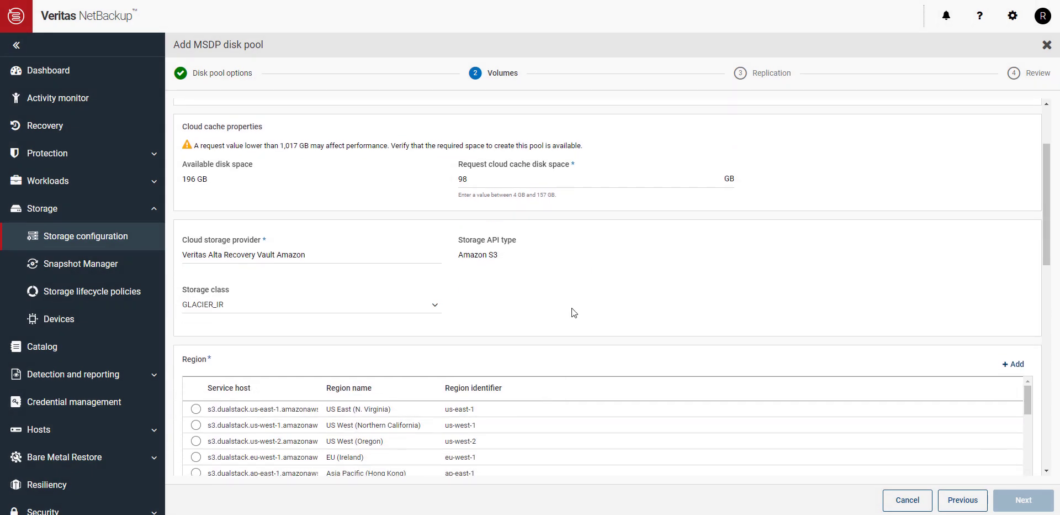
scroll(574, 313, "down", 1)
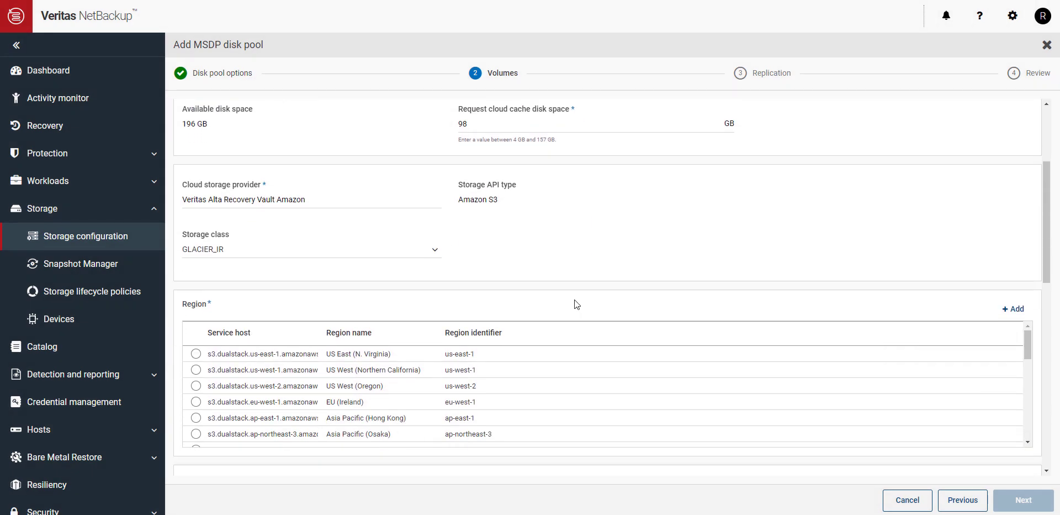
left_click(226, 252)
left_click(226, 278)
key("Up")
scroll(474, 279, "down", 2)
left_click(197, 276)
Paste in the account's access key ID, secret access key and cloud bucket name.
scroll(539, 384, "down", 2)
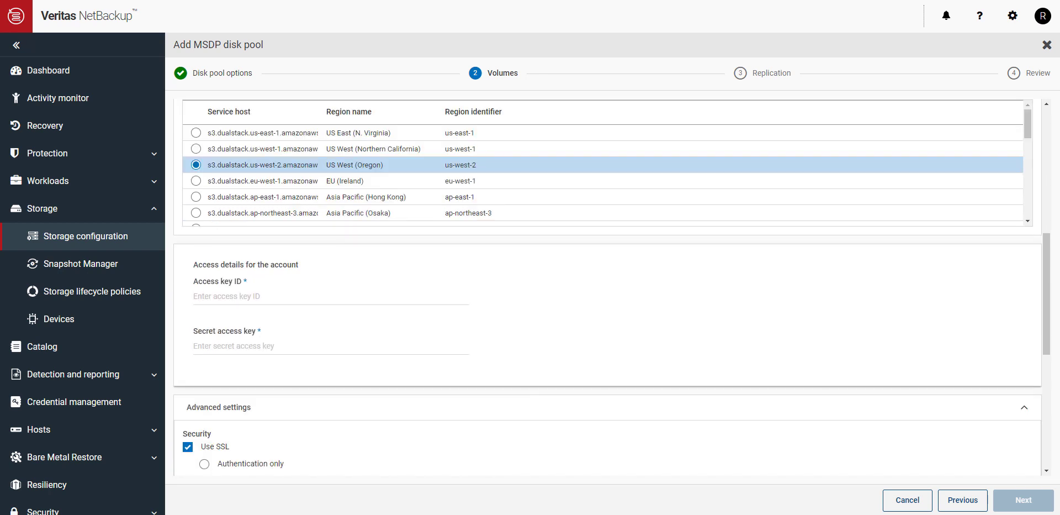
right_click(256, 302)
left_click(281, 346)
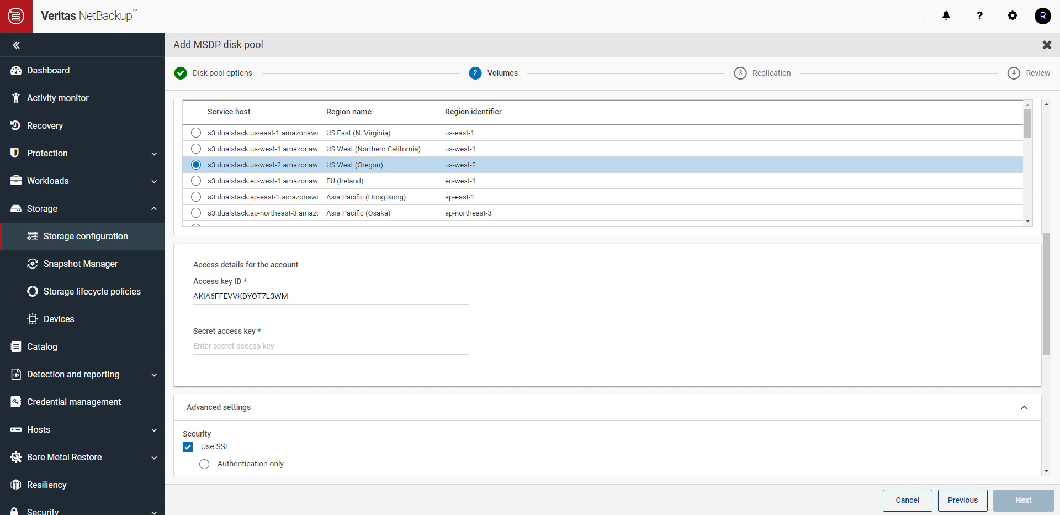
left_click(280, 353)
scroll(669, 379, "down", 6)
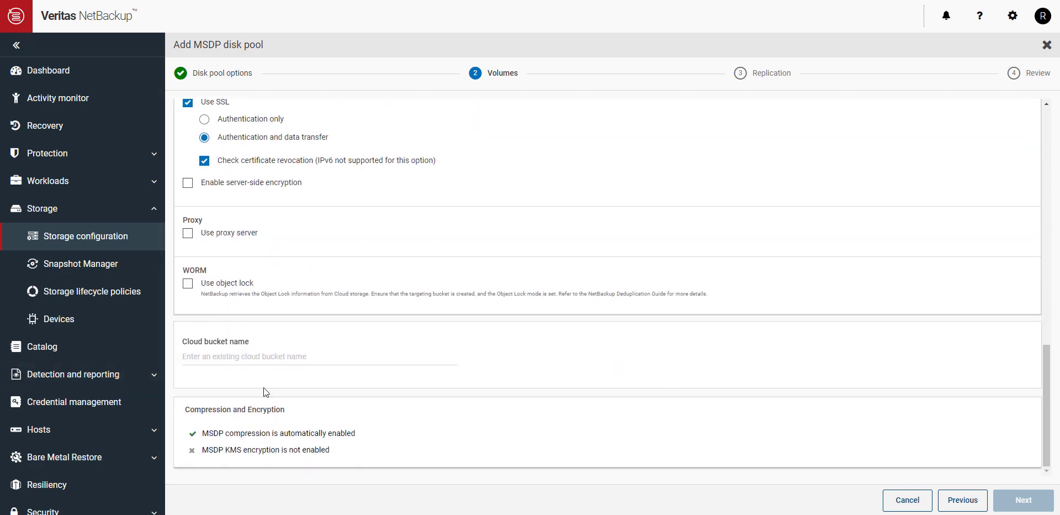
left_click(217, 357)
key("ctrl+v")
Skip replication, review the summary and finish creating disk pool RV-Pool1-AWS1.
left_click(1022, 498)
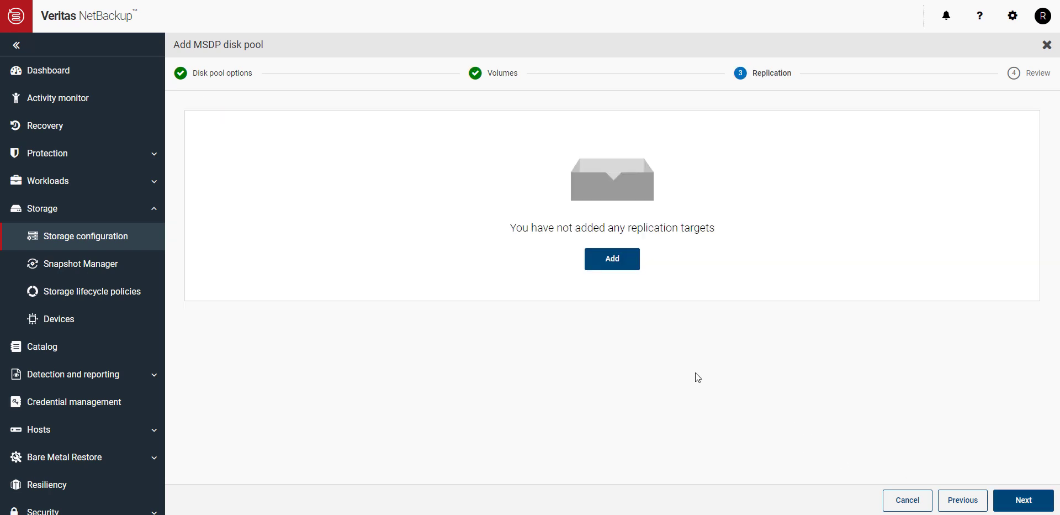
left_click(1028, 500)
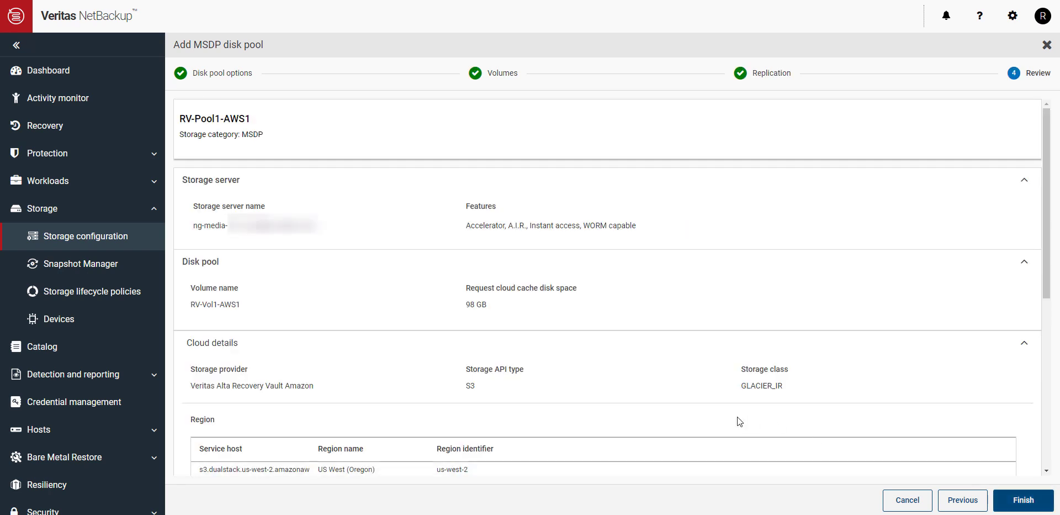
scroll(695, 370, "down", 5)
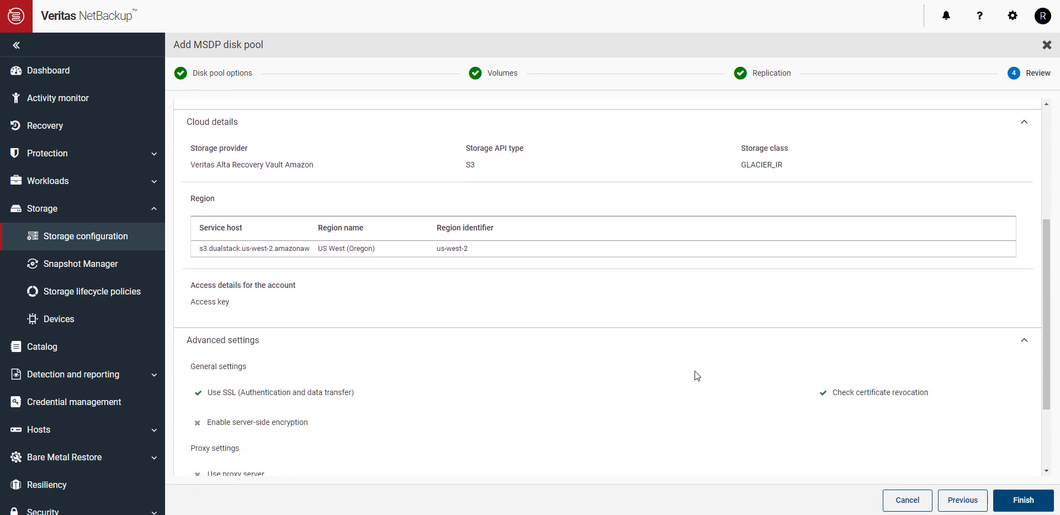
scroll(694, 375, "down", 1)
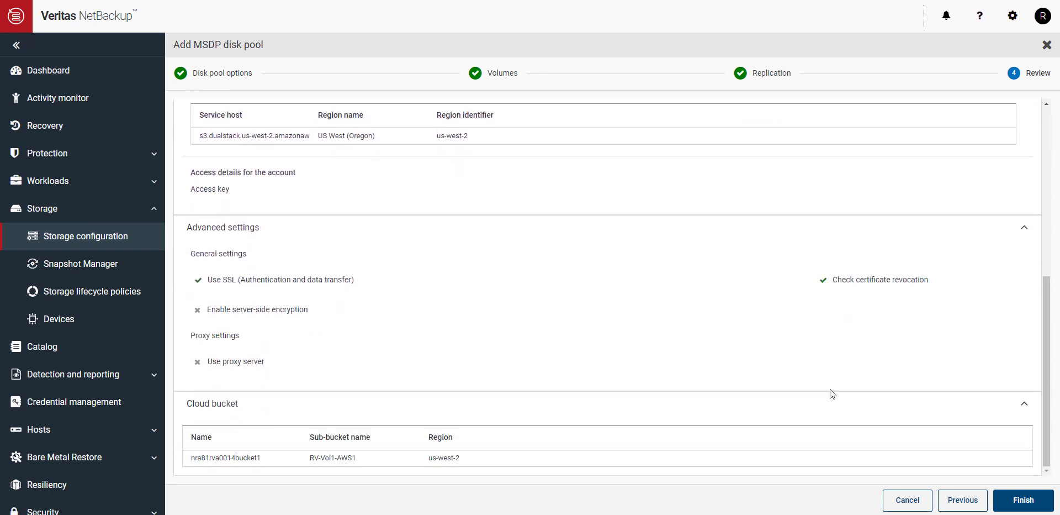
left_click(1023, 499)
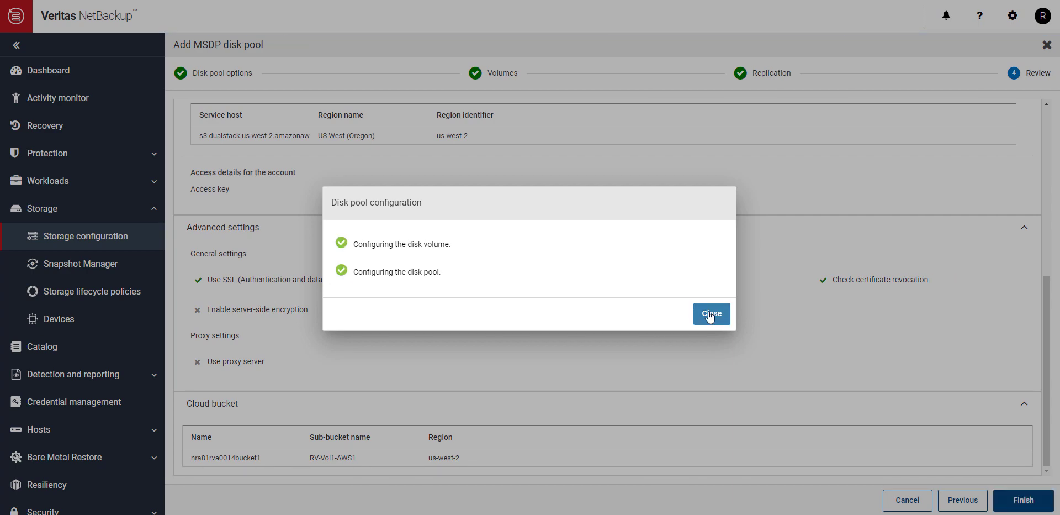
left_click(708, 313)
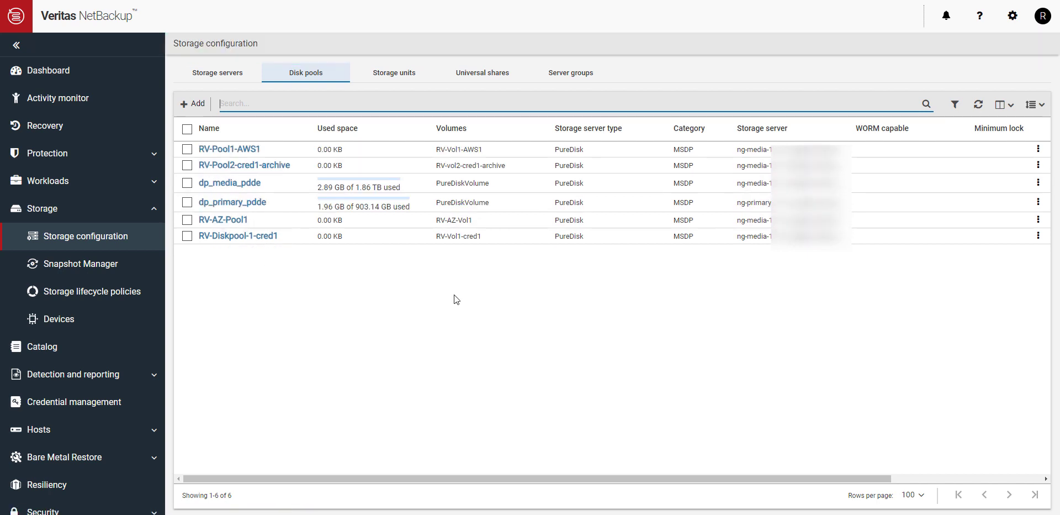
Begin a new MSDP storage unit on disk storage servers from the Storage units tab.
left_click(391, 77)
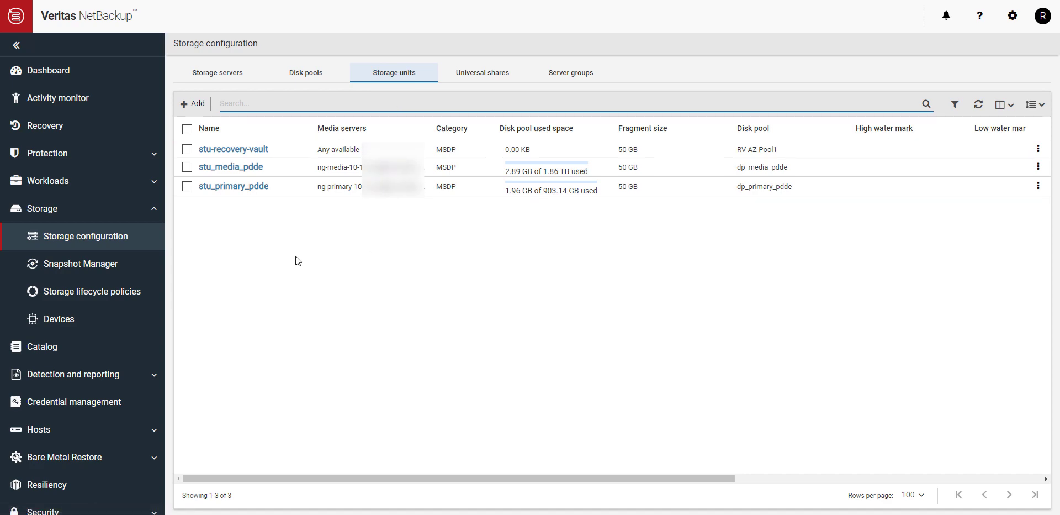
left_click(196, 106)
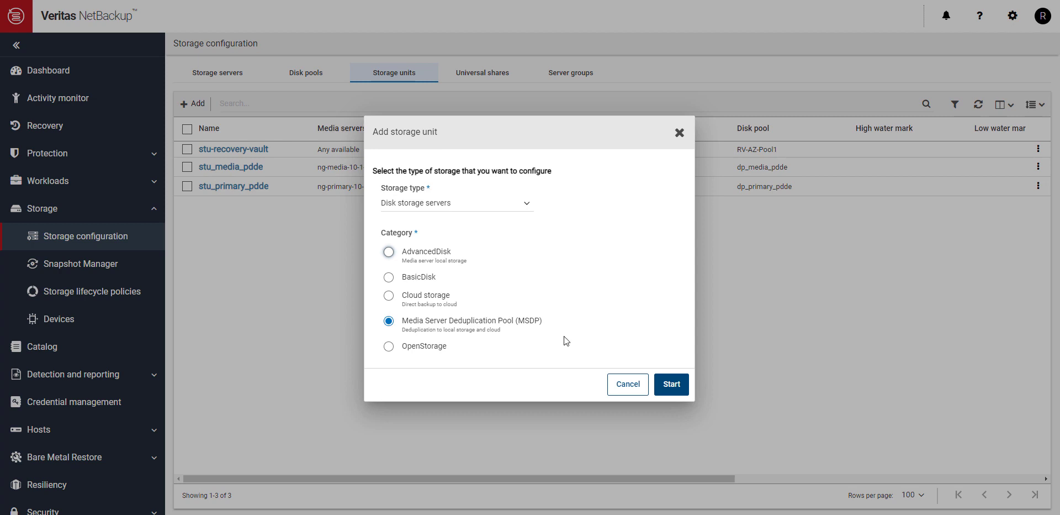
left_click(673, 385)
Name the storage unit stu-rv1-aws1, assign disk pool RV-Pool1-AWS1, and save it.
right_click(230, 137)
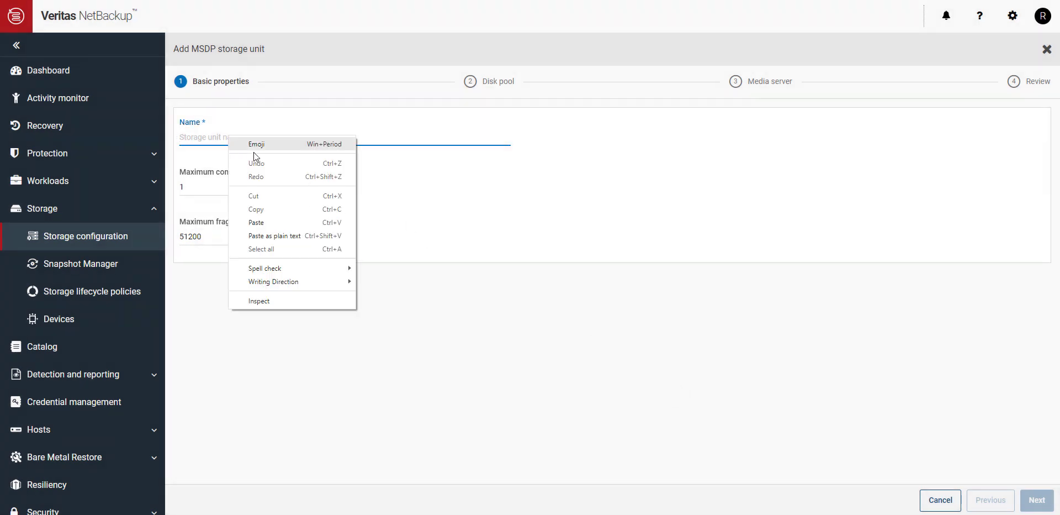
left_click(256, 222)
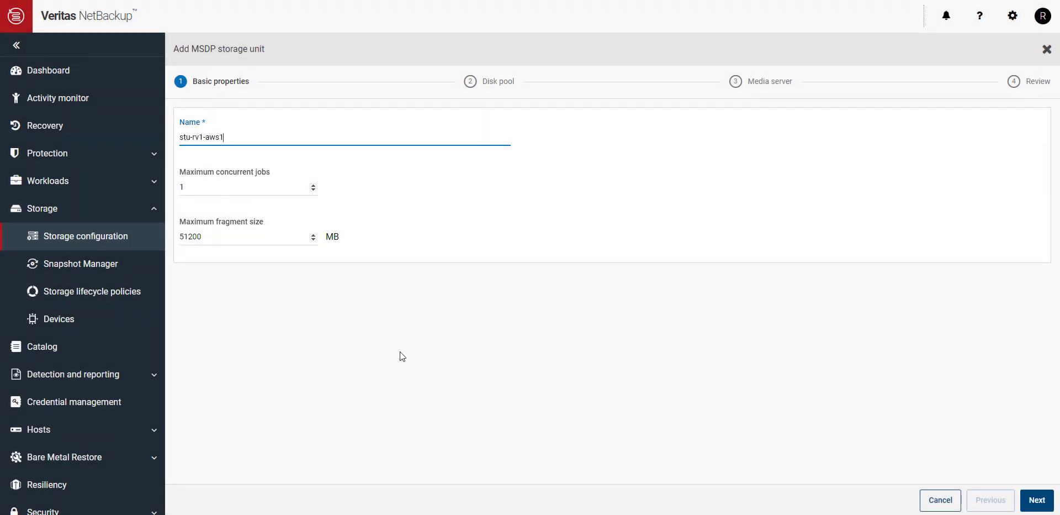
left_click(1038, 503)
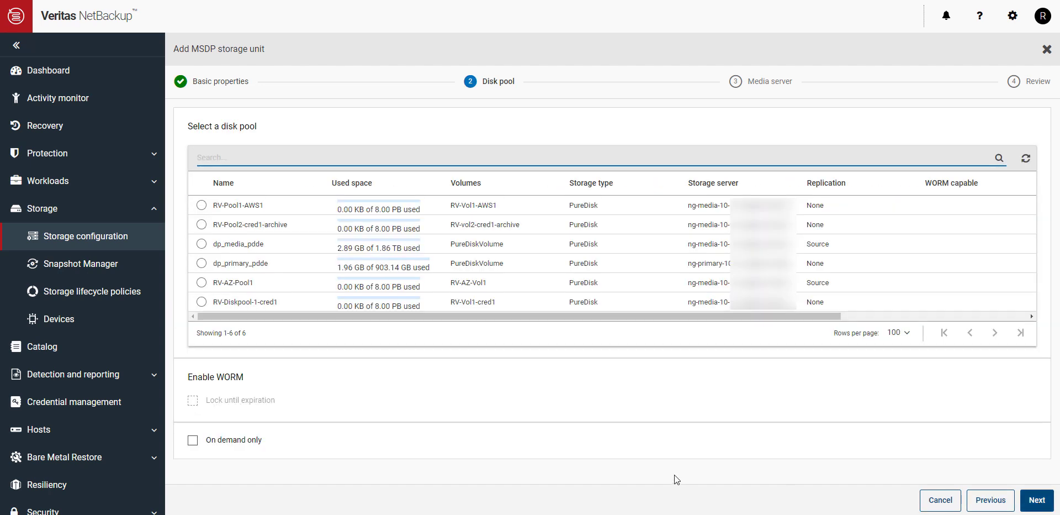
left_click(201, 205)
left_click(1037, 499)
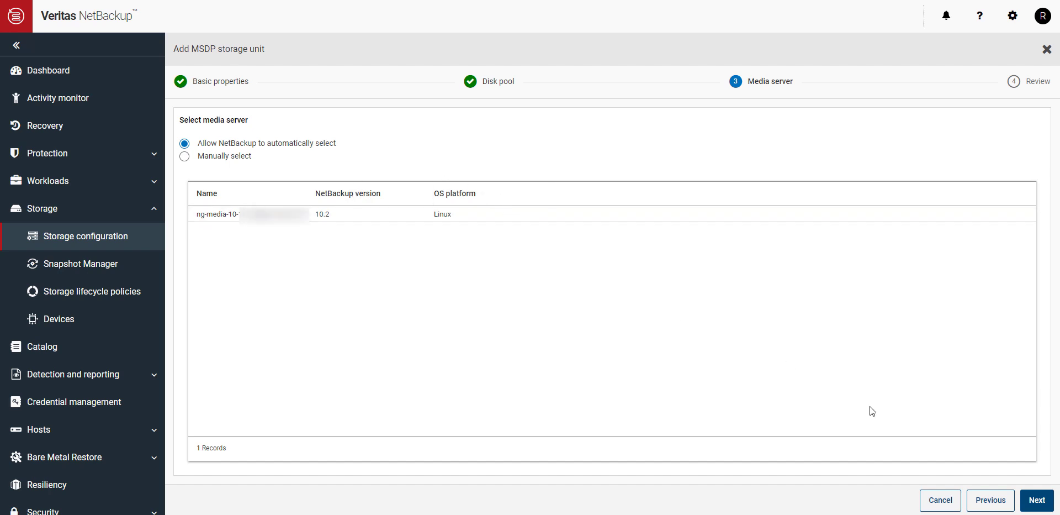
left_click(1034, 502)
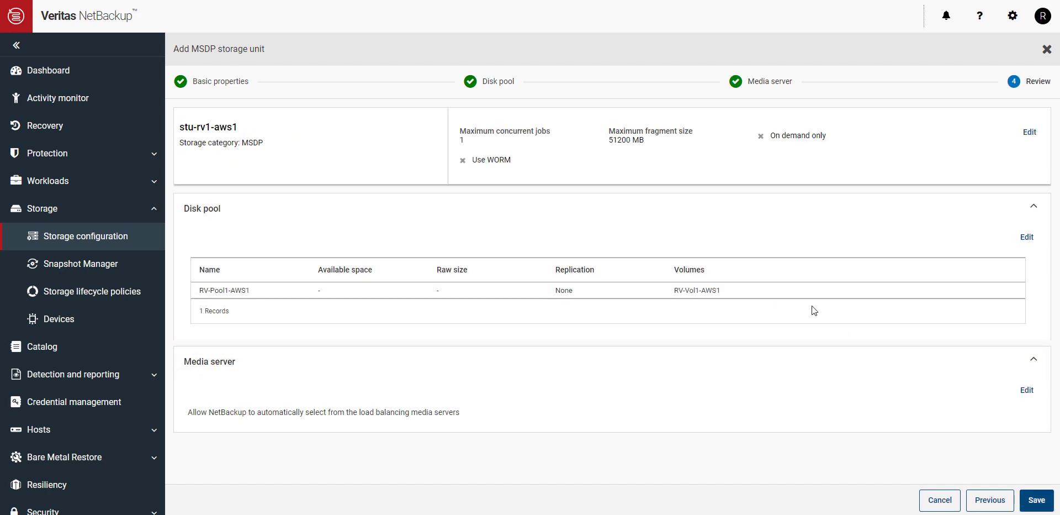
left_click(1037, 501)
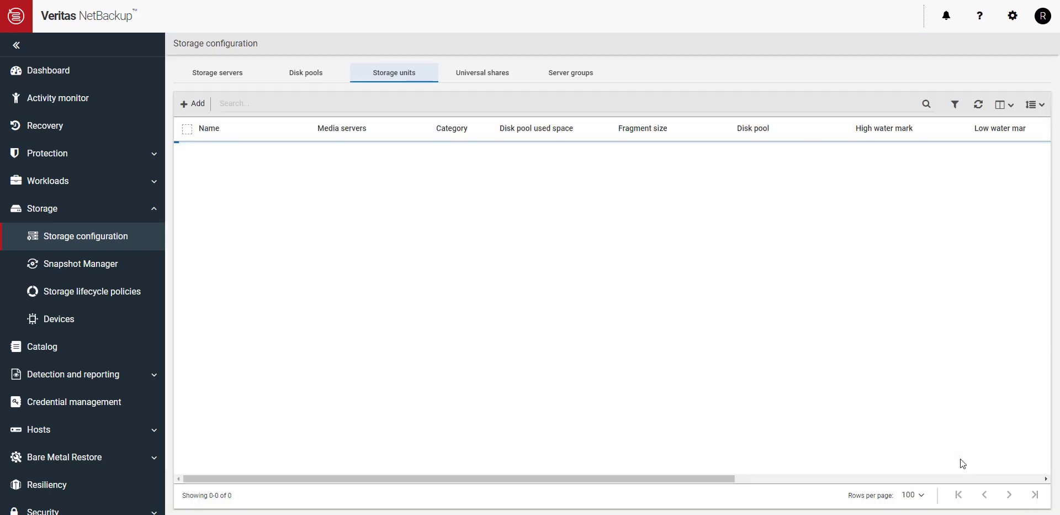